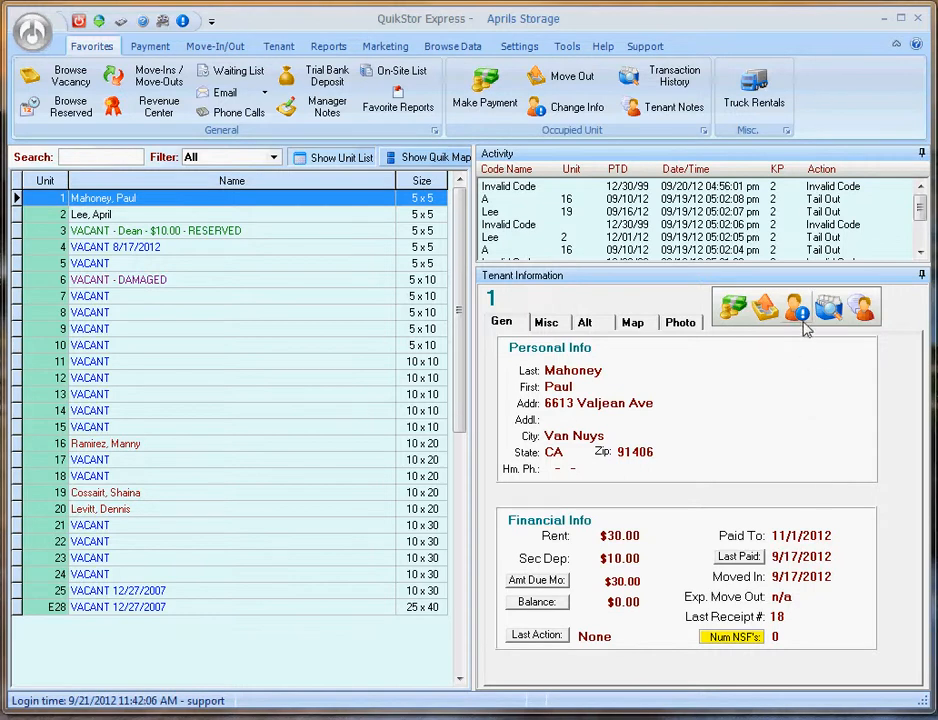
- Open the card details form in unit 1's tenant auto-billing settings
{"action": "double_click", "coordinate": [752, 373]}
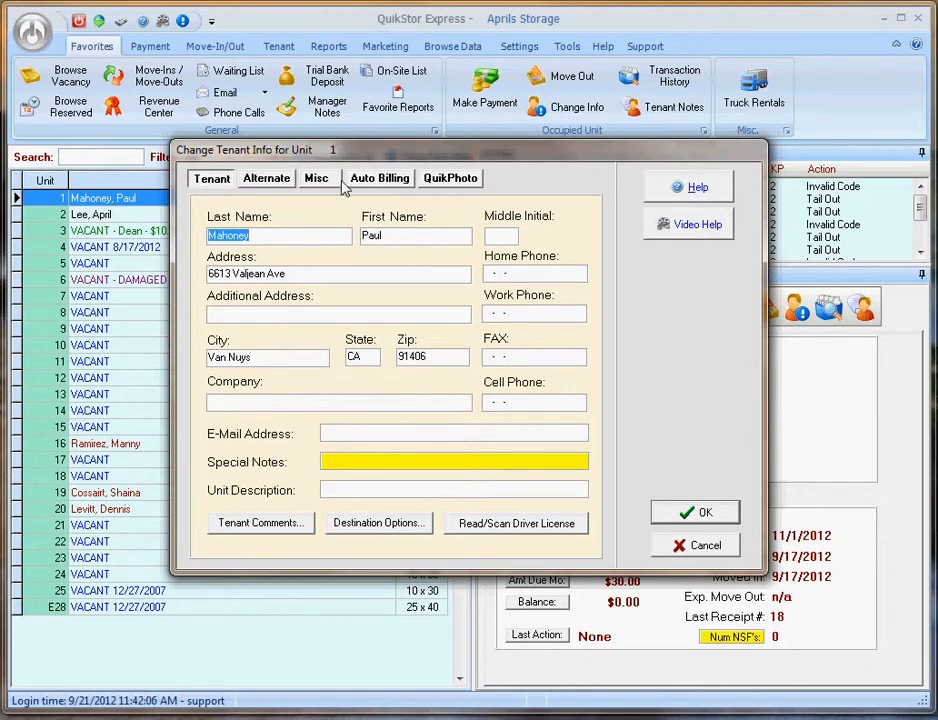
{"action": "left_click", "coordinate": [385, 182]}
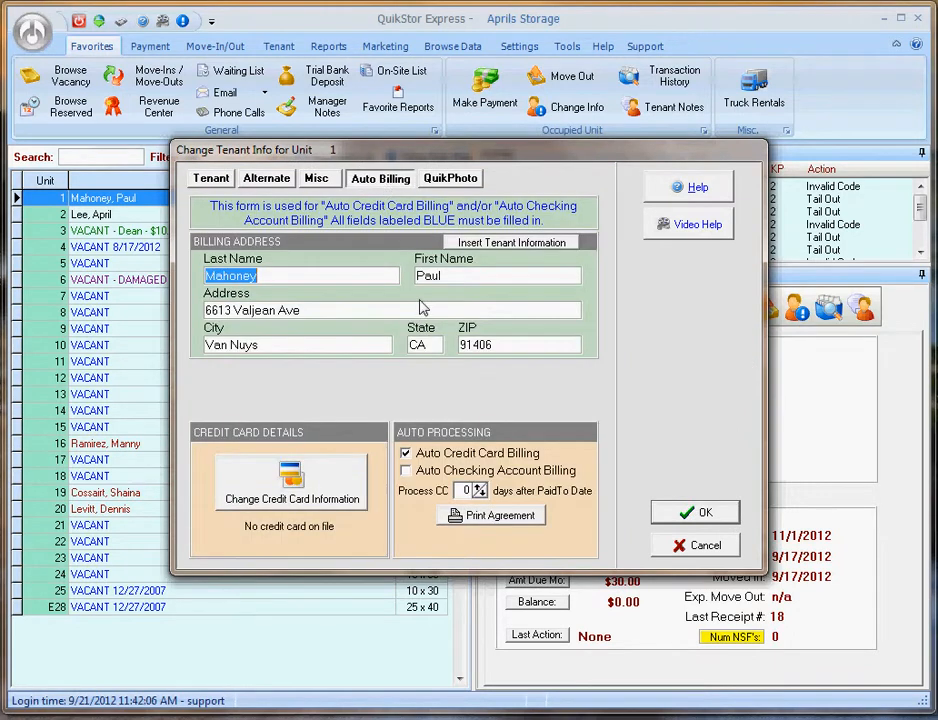
{"action": "left_click", "coordinate": [310, 498]}
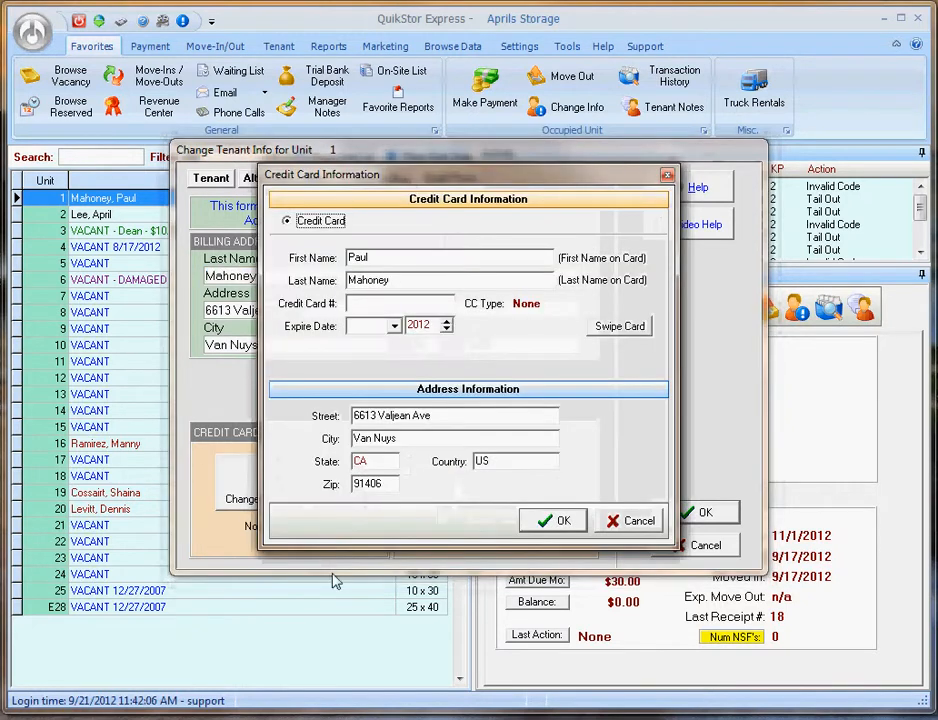
- Enter the tenant's Visa card number with an expiry of August 2016
{"action": "left_click", "coordinate": [383, 303]}
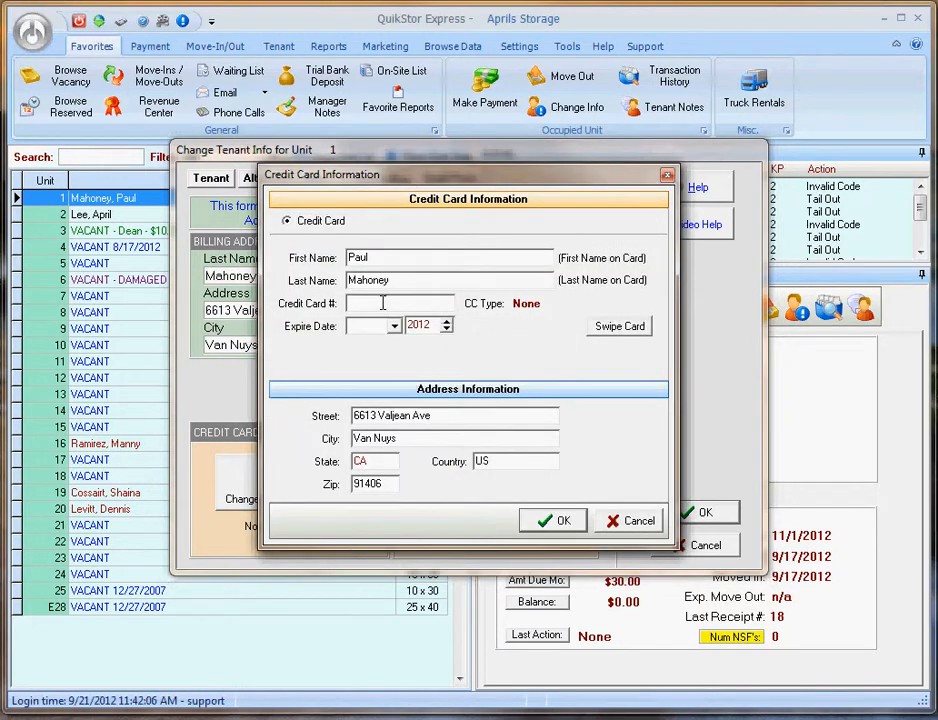
{"action": "type", "text": "4111111111111111"}
{"action": "left_click", "coordinate": [395, 326]}
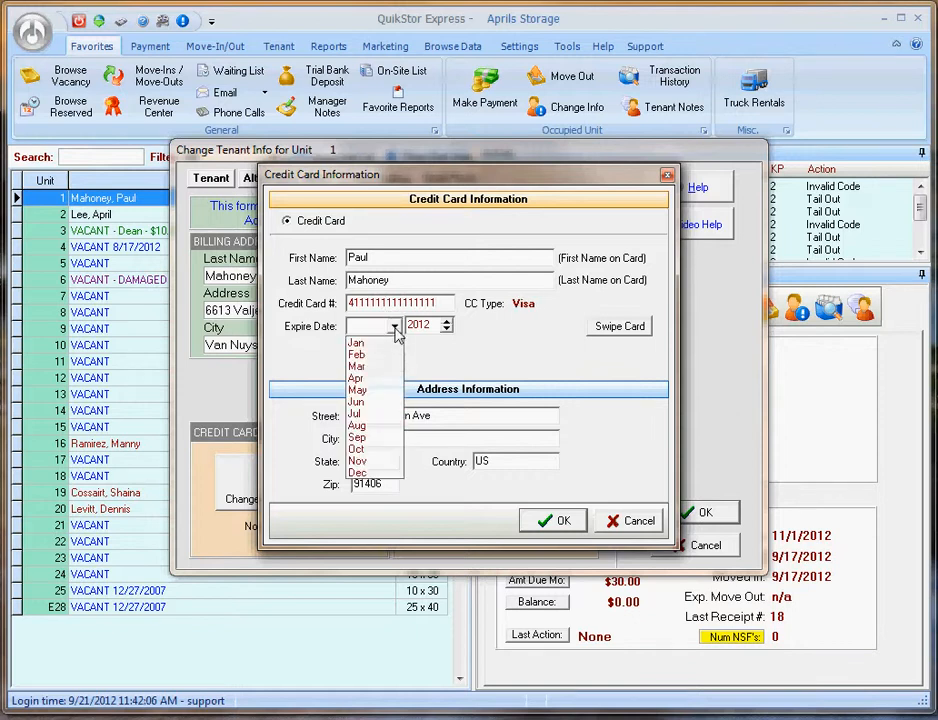
{"action": "left_click", "coordinate": [356, 425]}
{"action": "left_click", "coordinate": [447, 322]}
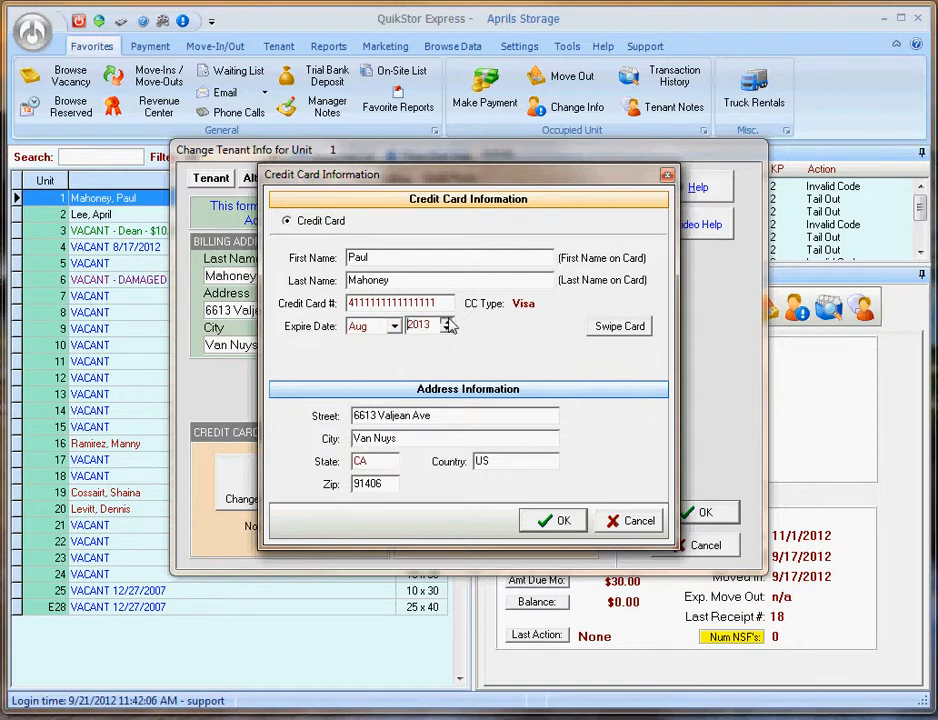
{"action": "left_click", "coordinate": [447, 322]}
{"action": "left_click", "coordinate": [447, 322]}
{"action": "left_click", "coordinate": [447, 322]}
- Submit unit 1's card as a payment token and save the tenant with auto credit card billing
{"action": "left_click", "coordinate": [555, 522]}
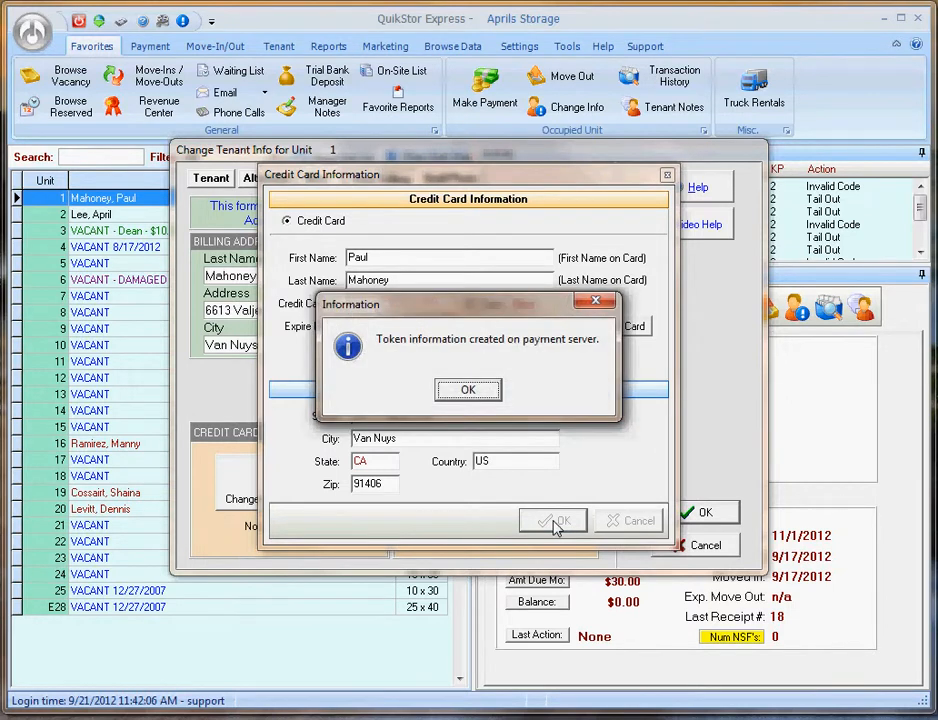
{"action": "left_click", "coordinate": [467, 389]}
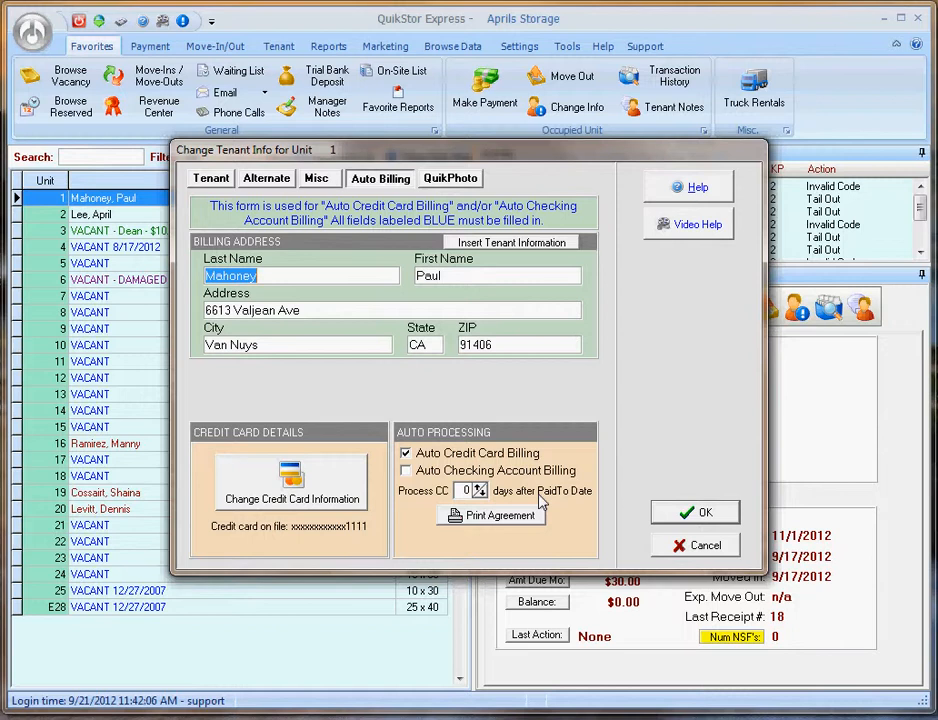
{"action": "left_click", "coordinate": [677, 515]}
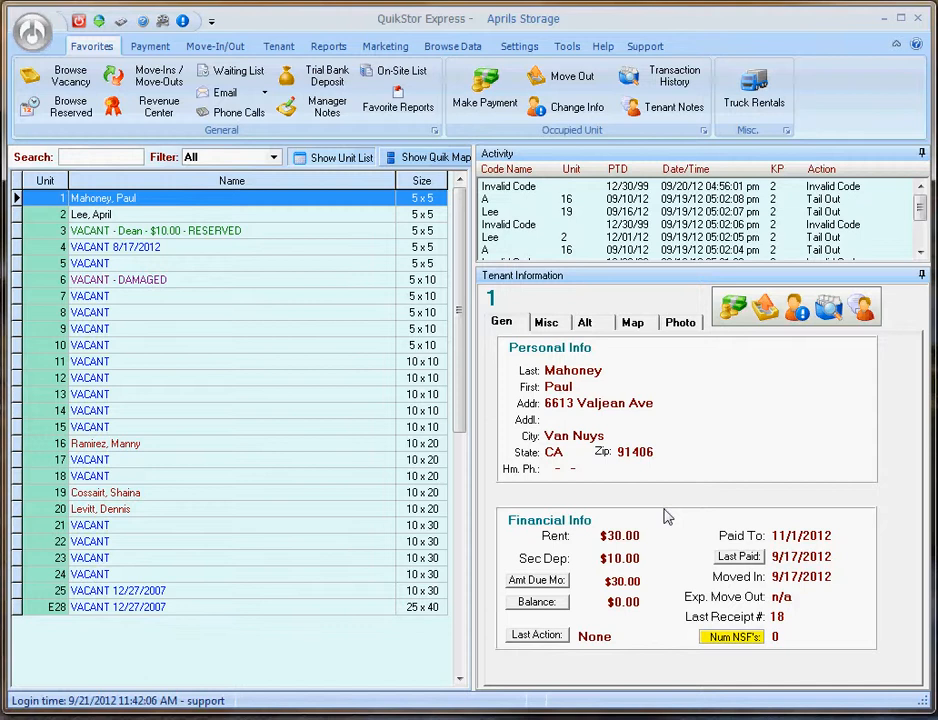
- Begin a one-month $30.00 rent payment for unit 2 using a new credit card
{"action": "left_click", "coordinate": [297, 217]}
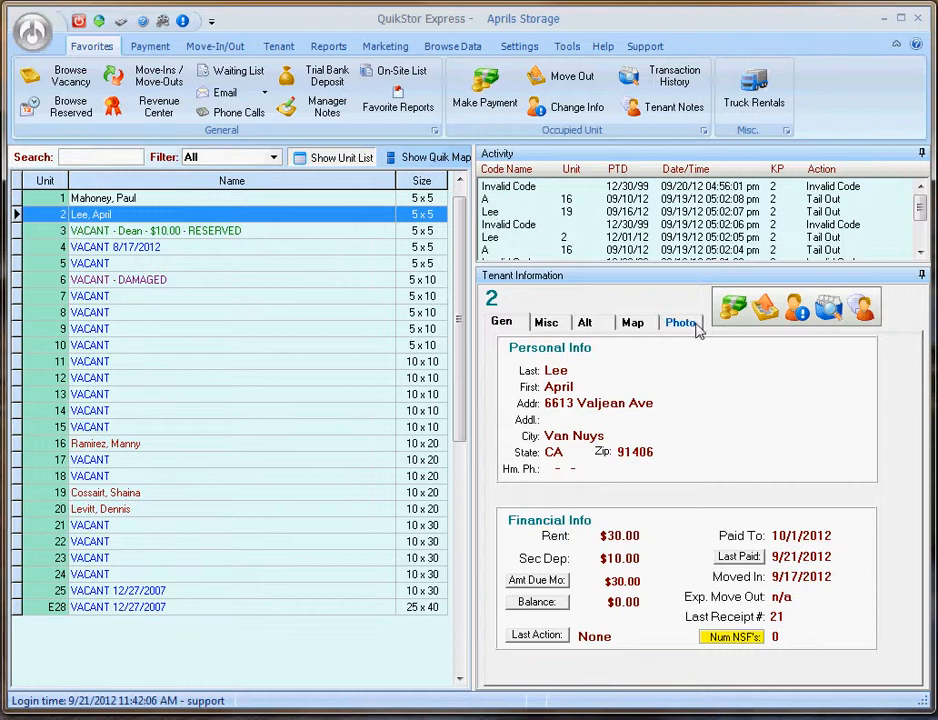
{"action": "left_click", "coordinate": [733, 308]}
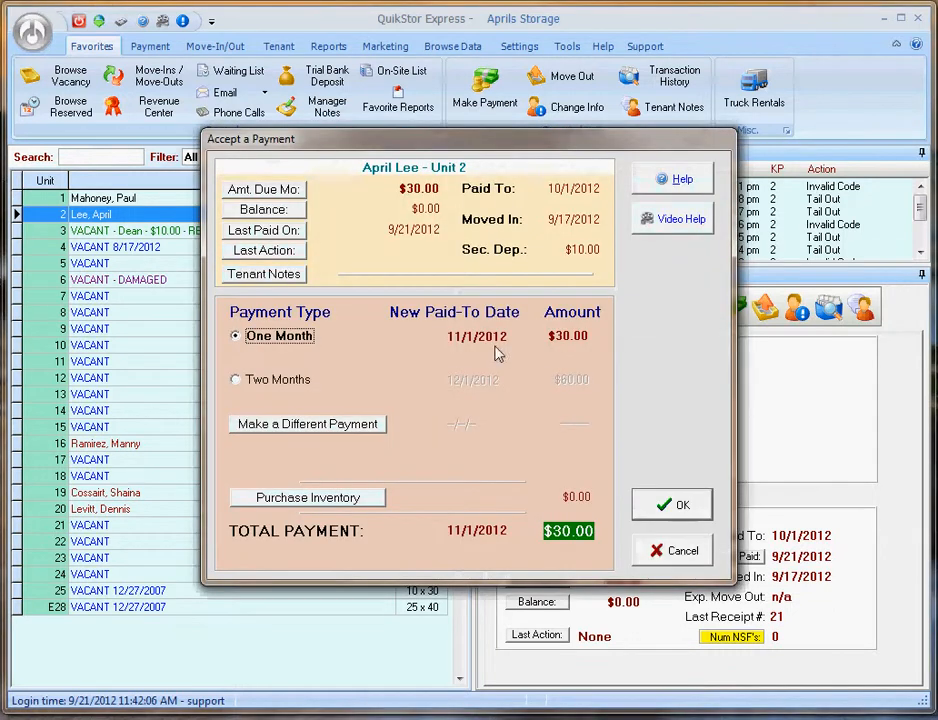
{"action": "left_click", "coordinate": [668, 505]}
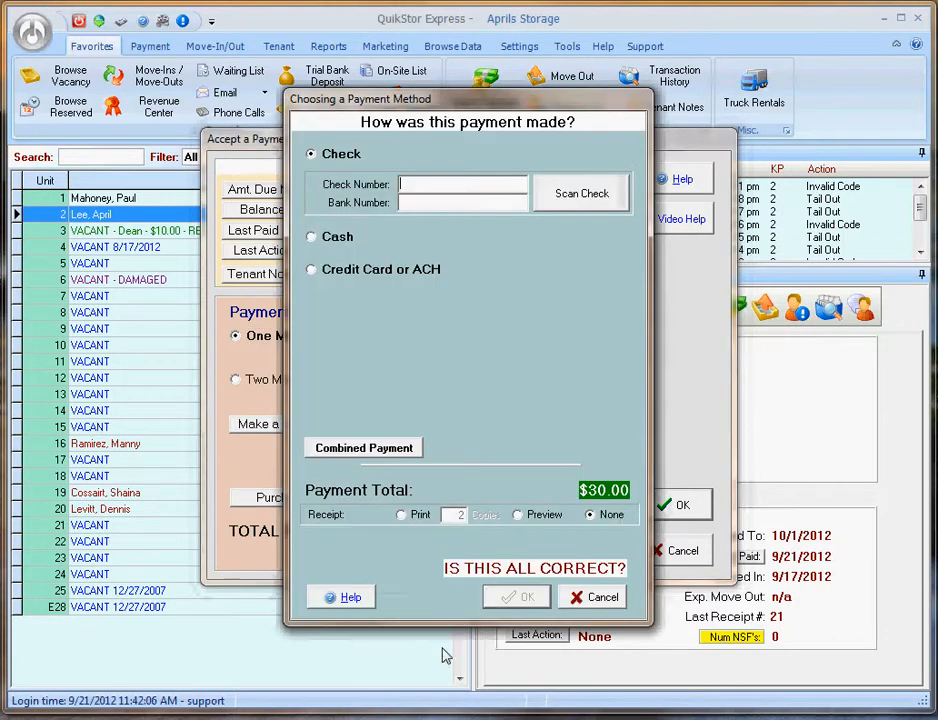
{"action": "left_click", "coordinate": [335, 269]}
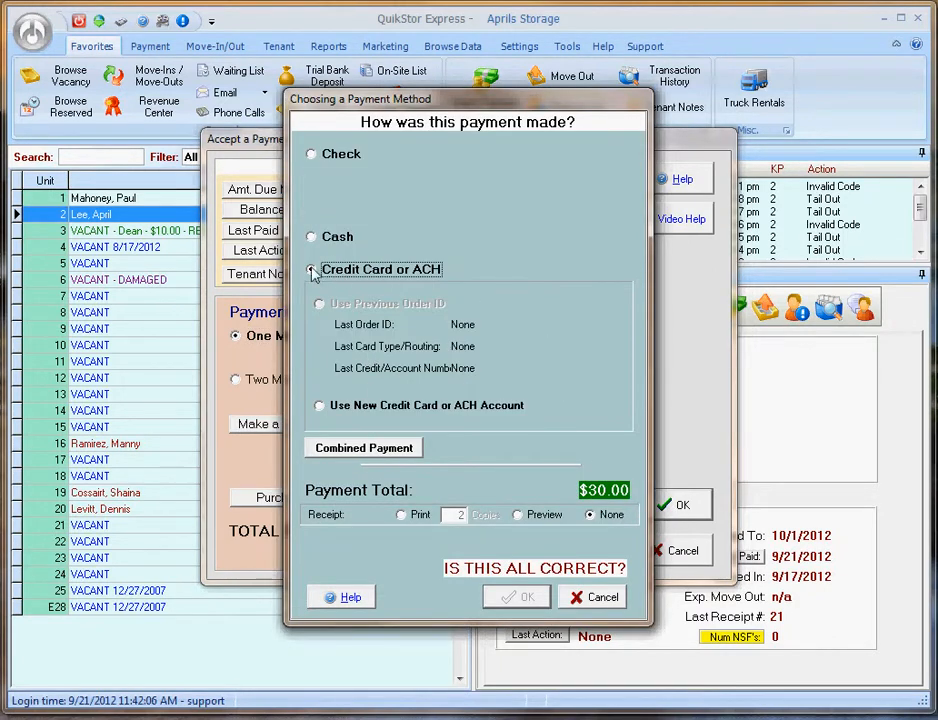
{"action": "left_click", "coordinate": [352, 412]}
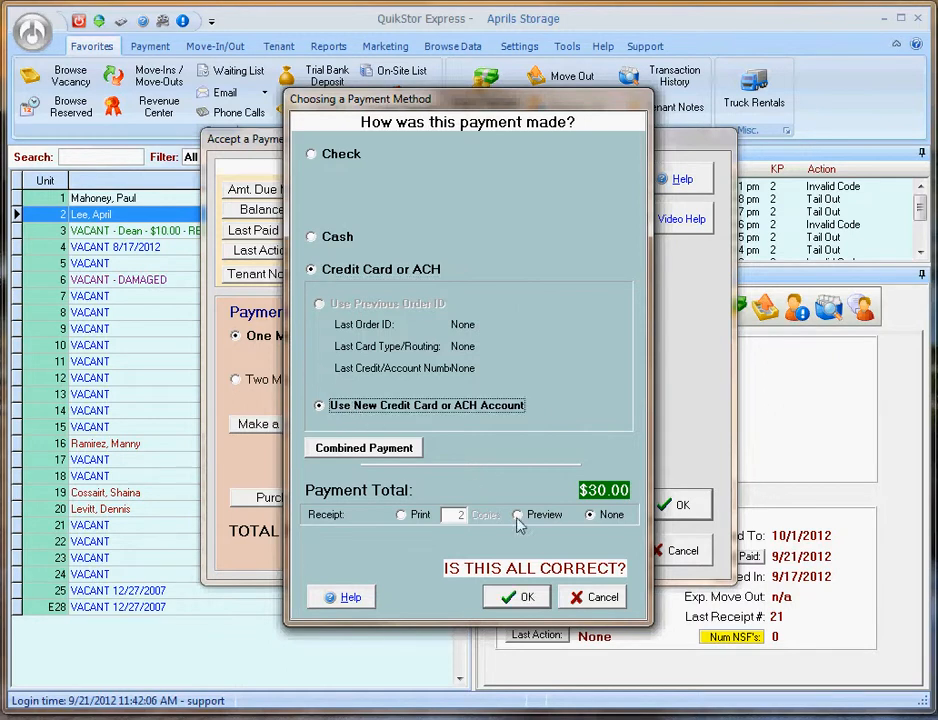
{"action": "left_click", "coordinate": [527, 597]}
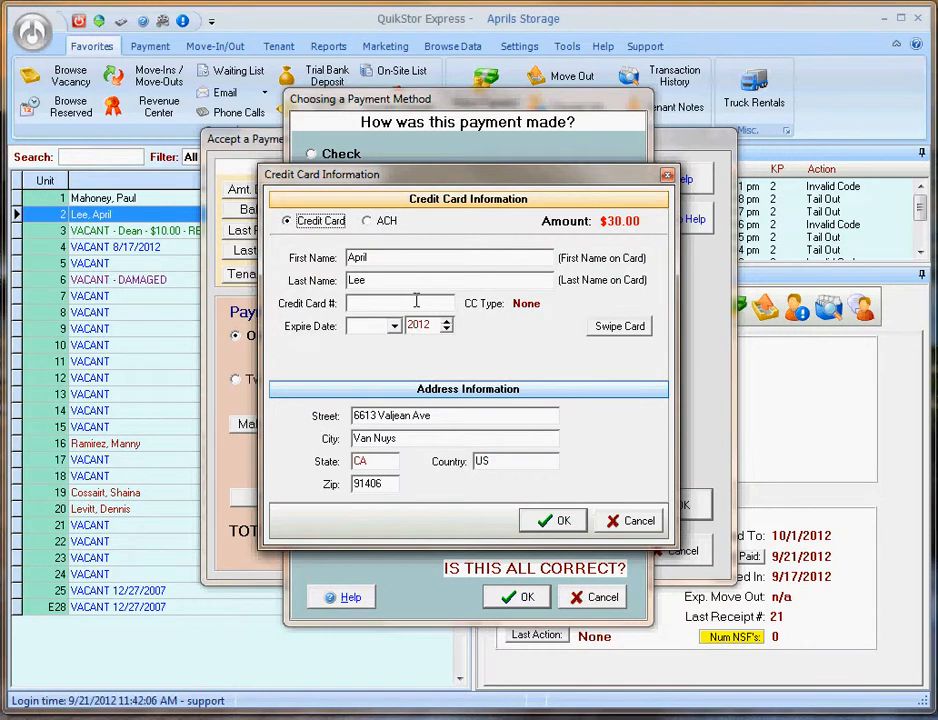
- Enter the tenant's Visa card number with an expiry of August 2014
{"action": "type", "text": "4111111111111111"}
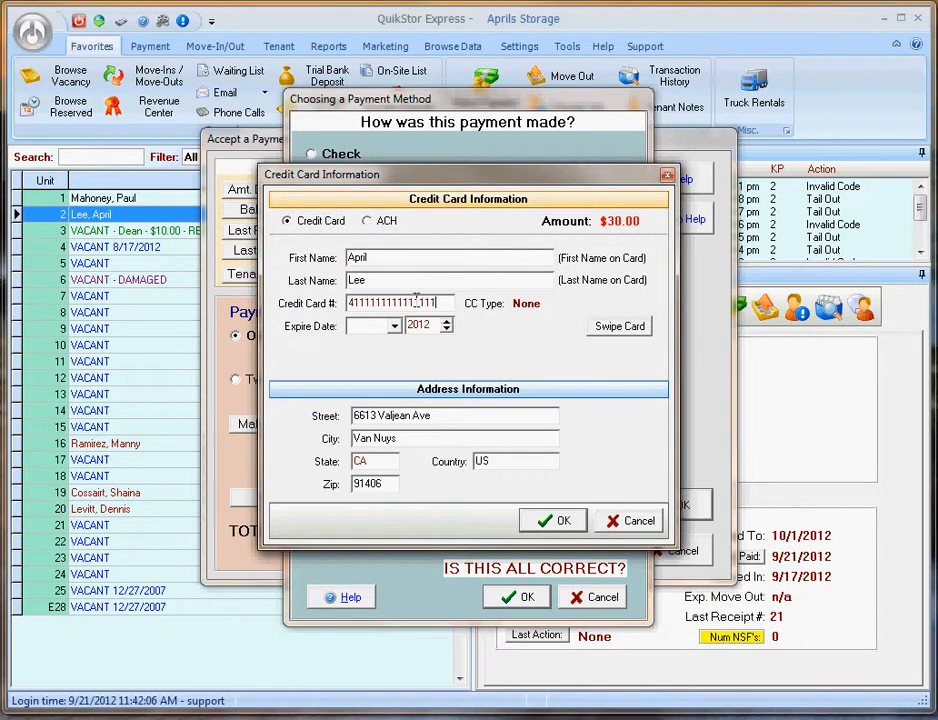
{"action": "left_click", "coordinate": [380, 325]}
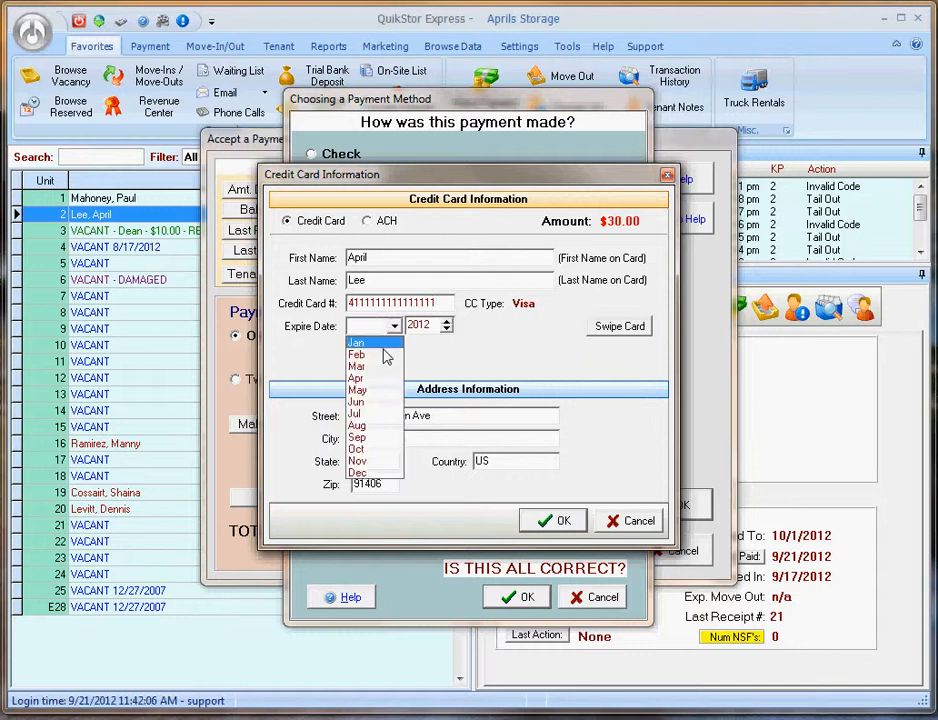
{"action": "left_click", "coordinate": [368, 432]}
{"action": "left_click", "coordinate": [447, 330]}
{"action": "left_click", "coordinate": [447, 325]}
{"action": "left_click", "coordinate": [447, 325]}
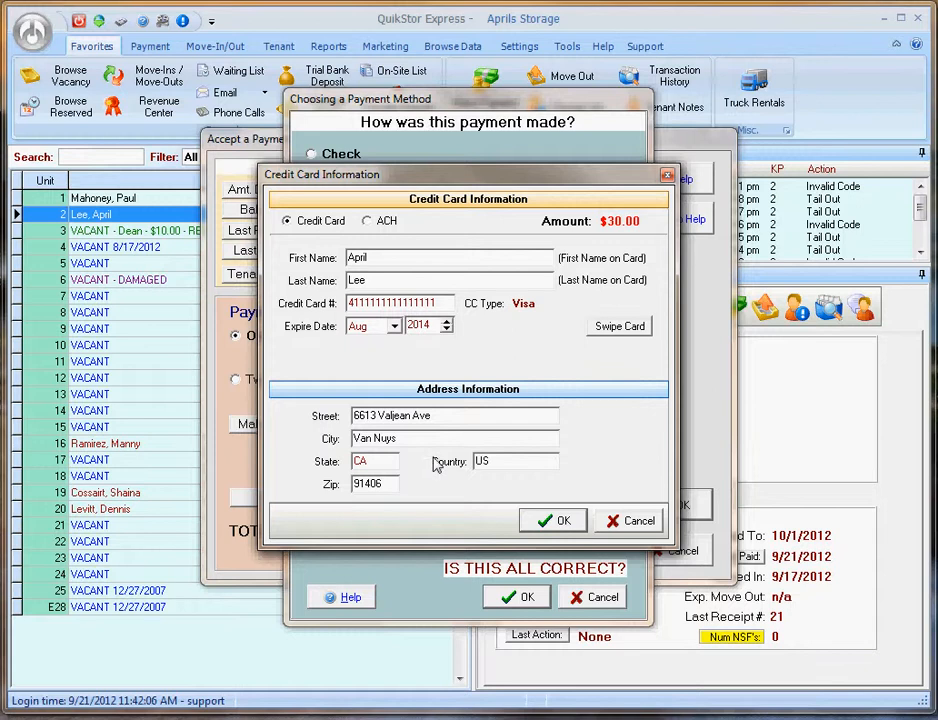
- Charge the $30.00 to the card and save it as a payment token
{"action": "left_click", "coordinate": [545, 524]}
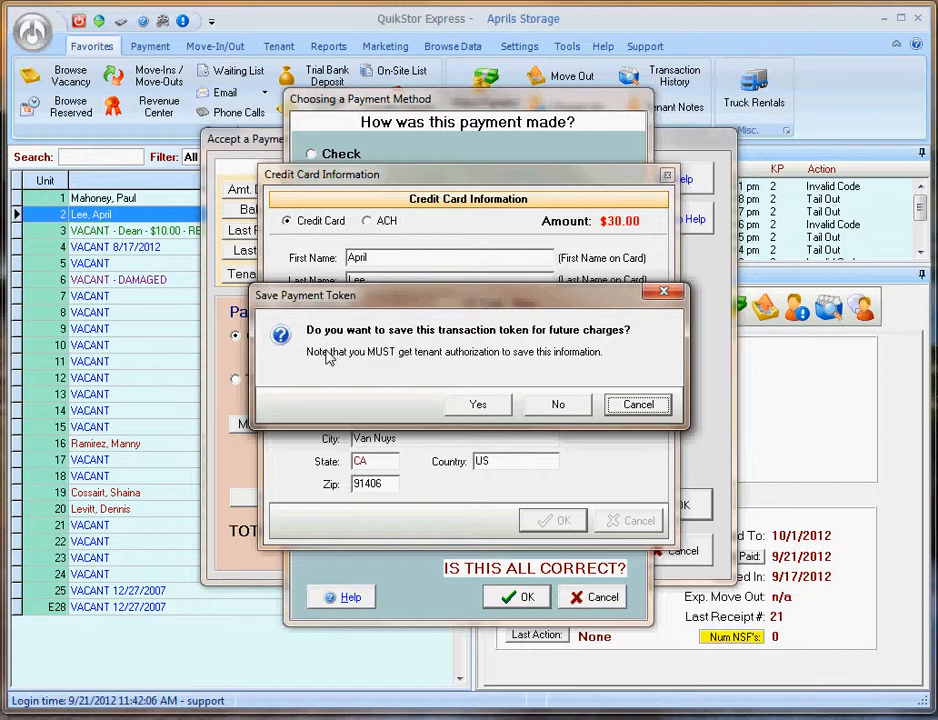
{"action": "left_click", "coordinate": [458, 405]}
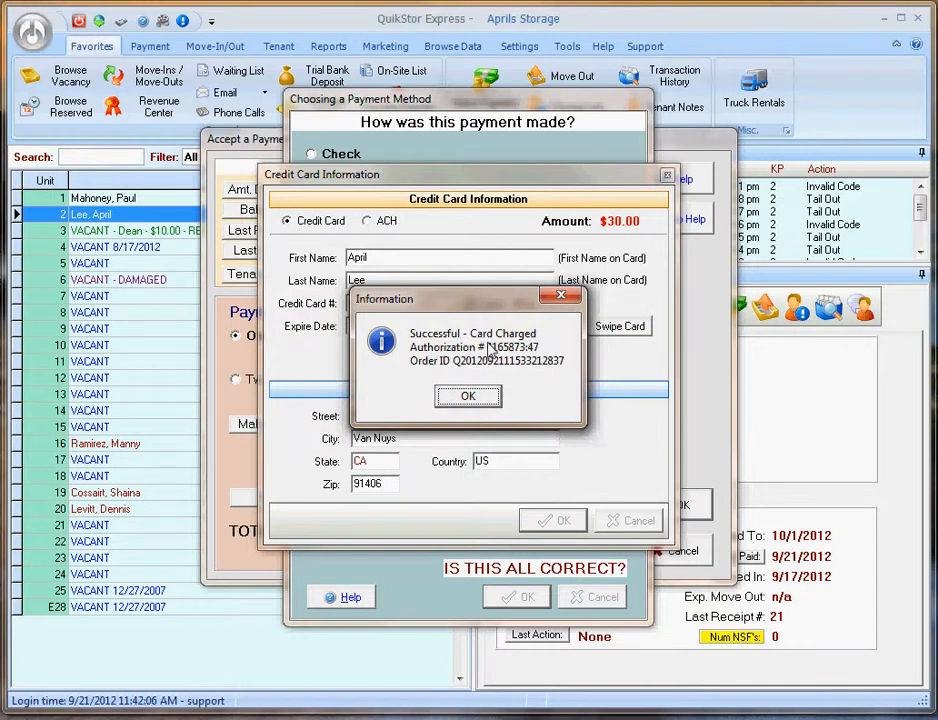
{"action": "left_click", "coordinate": [475, 402]}
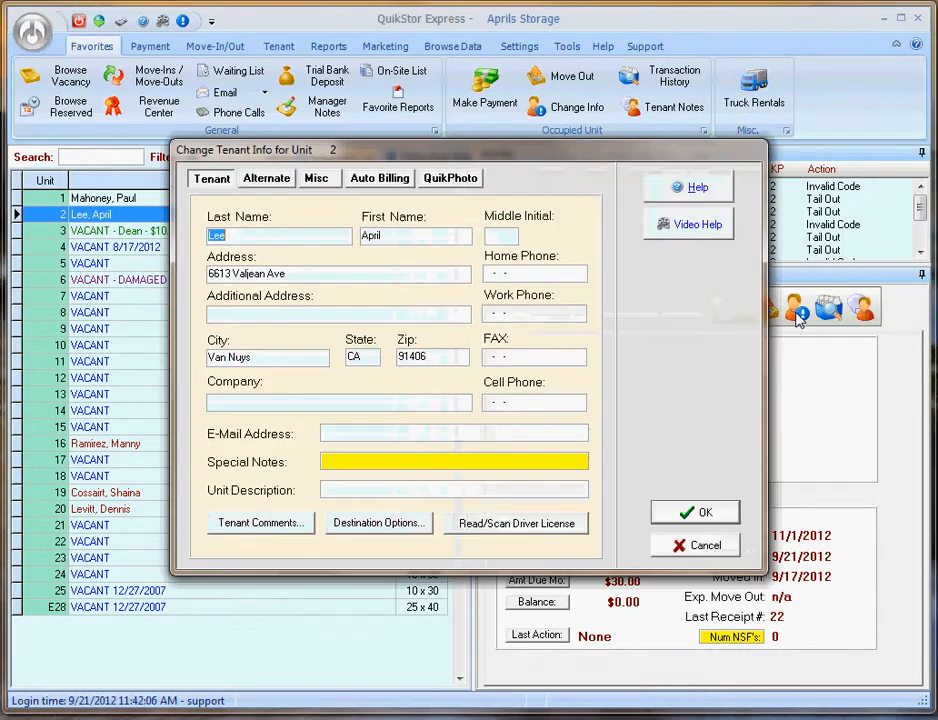
- Enable auto credit card billing for unit 2, adjusting the days after paid-to date, and save
{"action": "left_click", "coordinate": [798, 316]}
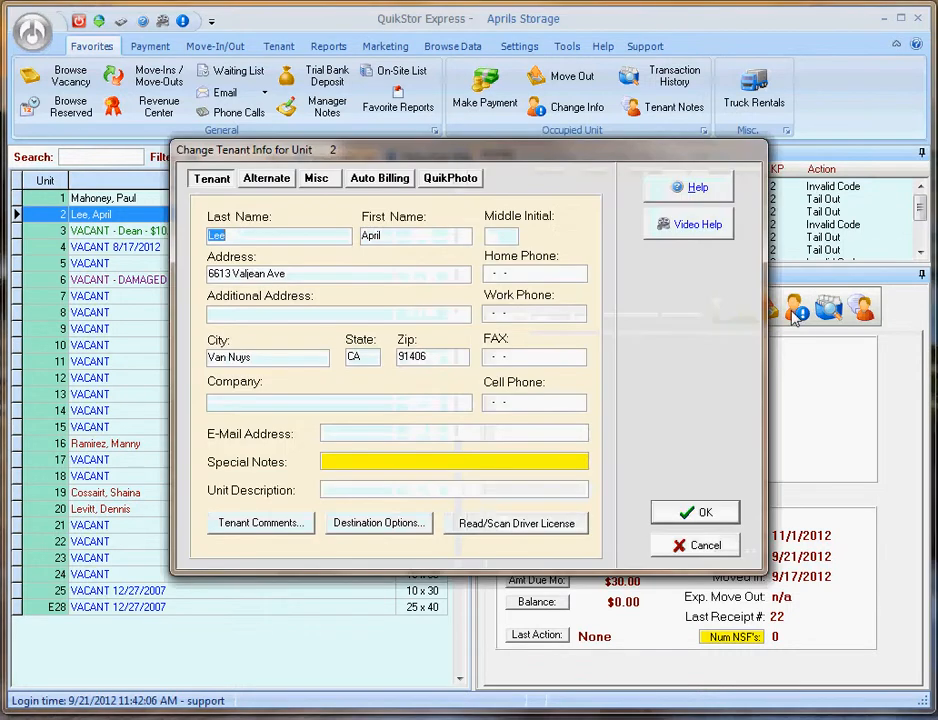
{"action": "left_click", "coordinate": [372, 180]}
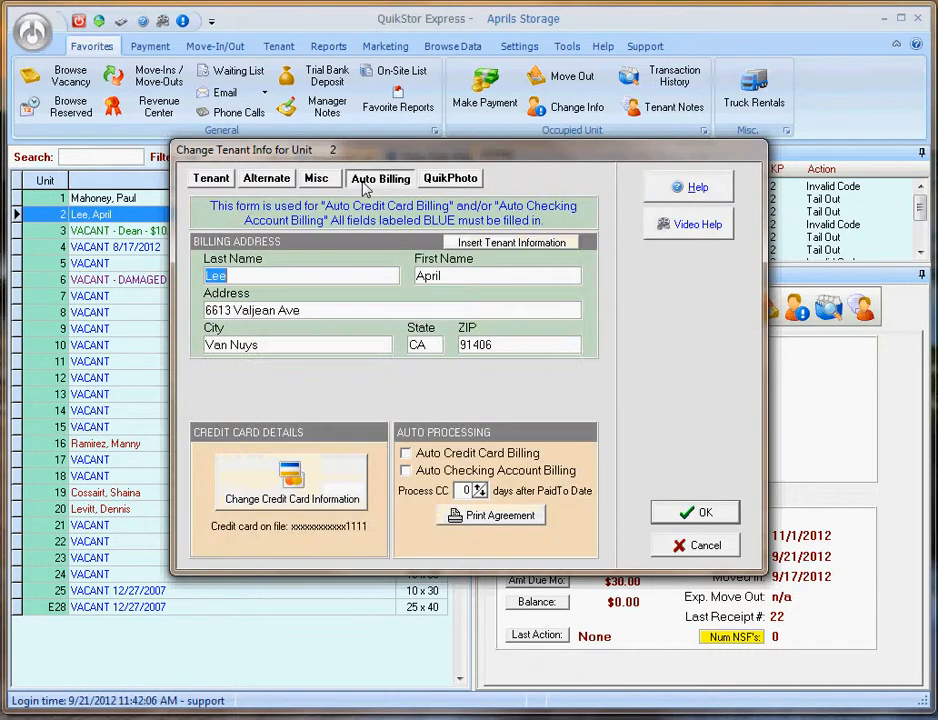
{"action": "left_click", "coordinate": [434, 458]}
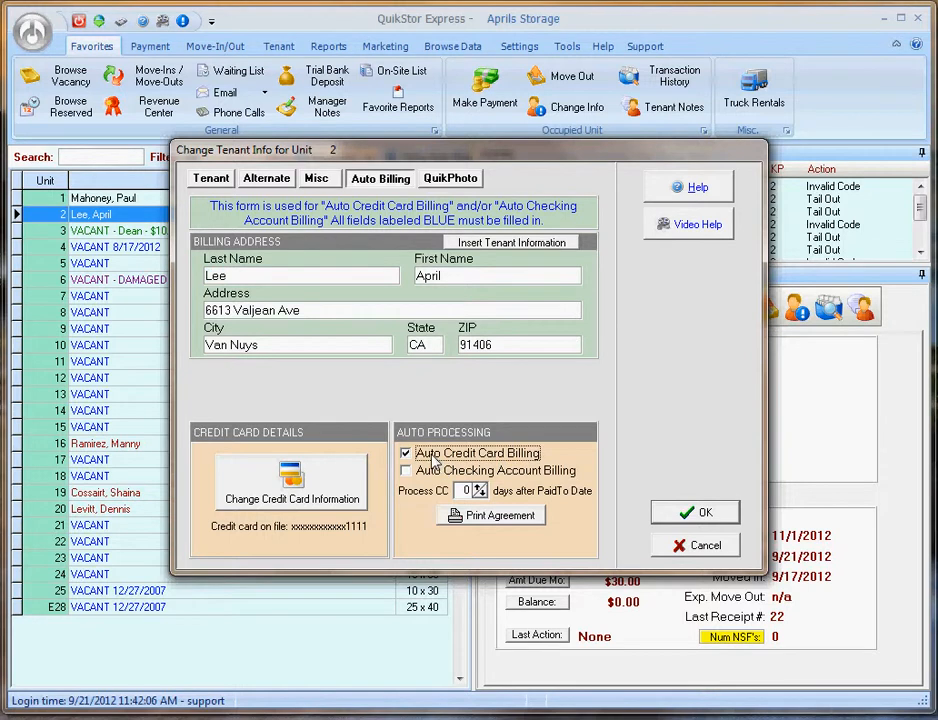
{"action": "left_click", "coordinate": [477, 488]}
{"action": "left_click", "coordinate": [477, 488]}
{"action": "left_click", "coordinate": [477, 488]}
{"action": "left_click", "coordinate": [477, 488]}
{"action": "left_click", "coordinate": [477, 488]}
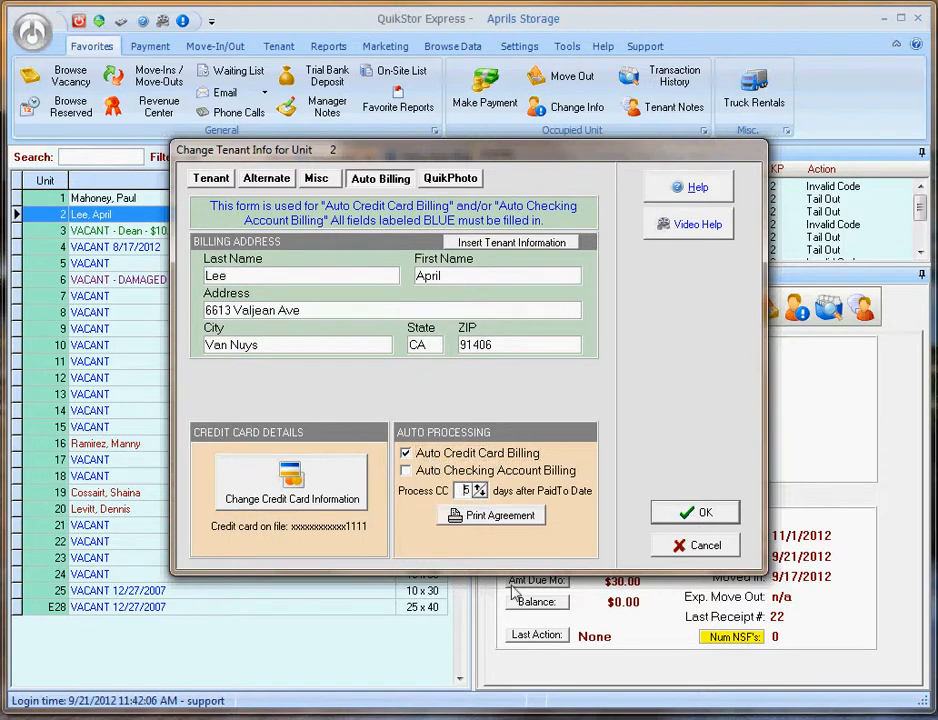
{"action": "left_click", "coordinate": [479, 494]}
{"action": "left_click", "coordinate": [700, 512]}
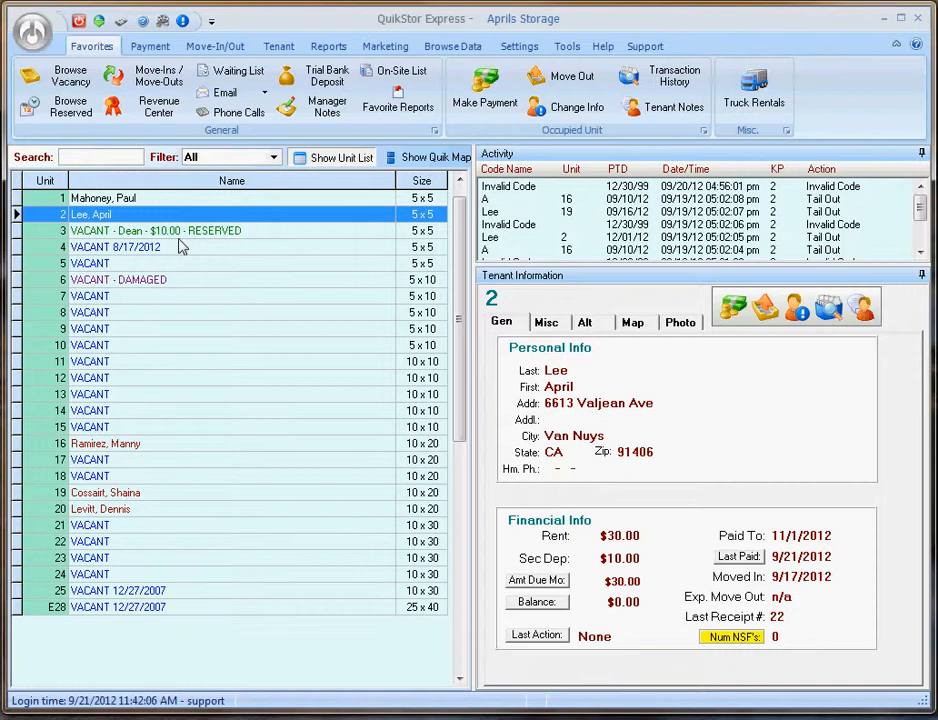
- Begin paying unit 16's $140.00 outstanding balance with a new credit card or ACH account
{"action": "left_click", "coordinate": [183, 447]}
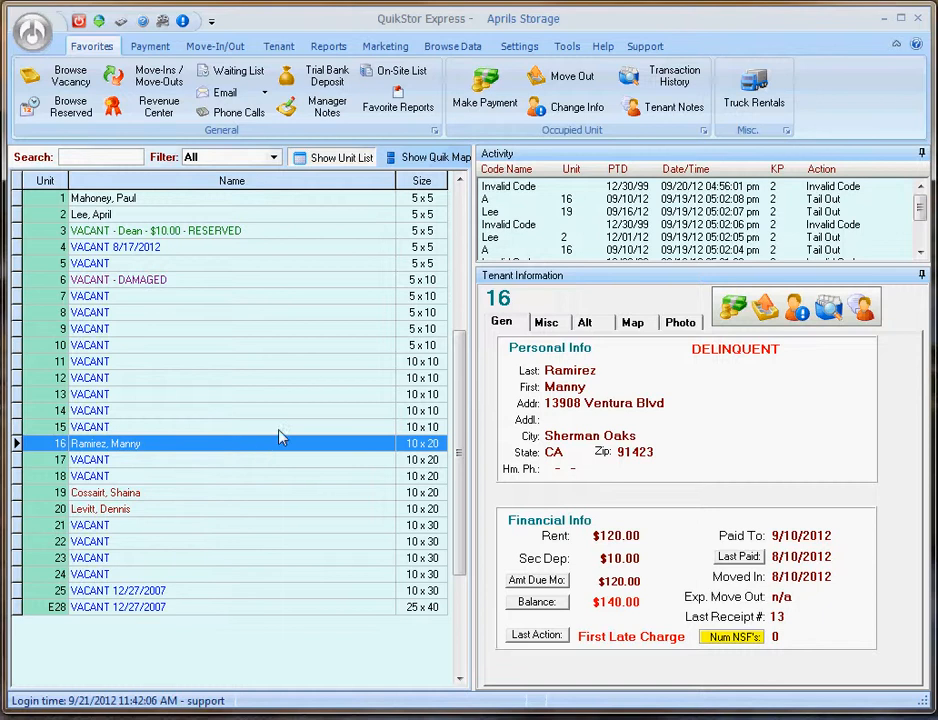
{"action": "left_click", "coordinate": [733, 310]}
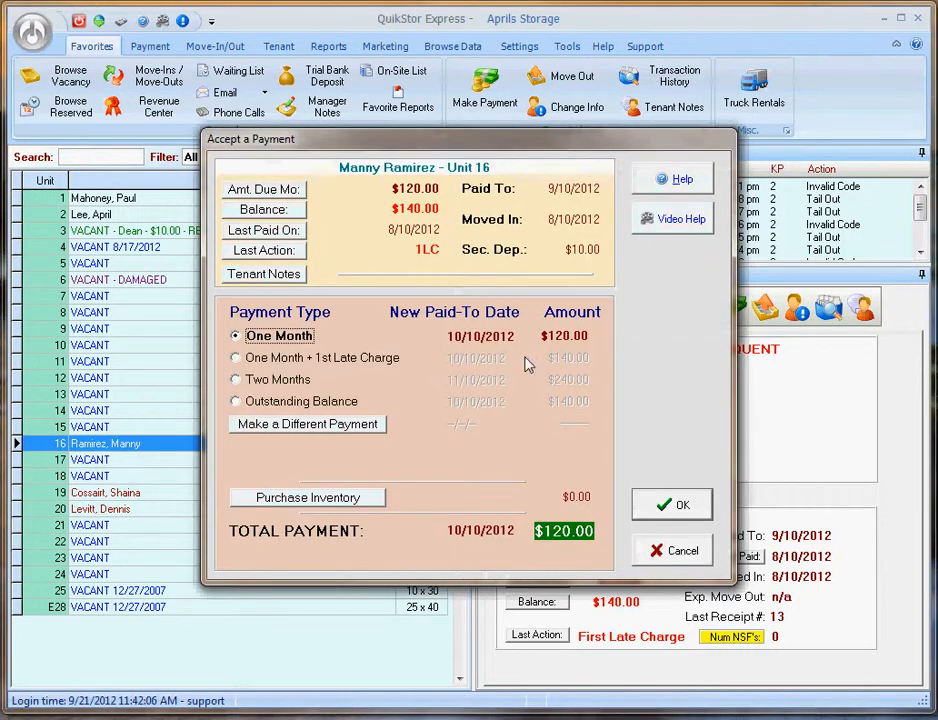
{"action": "left_click", "coordinate": [322, 402]}
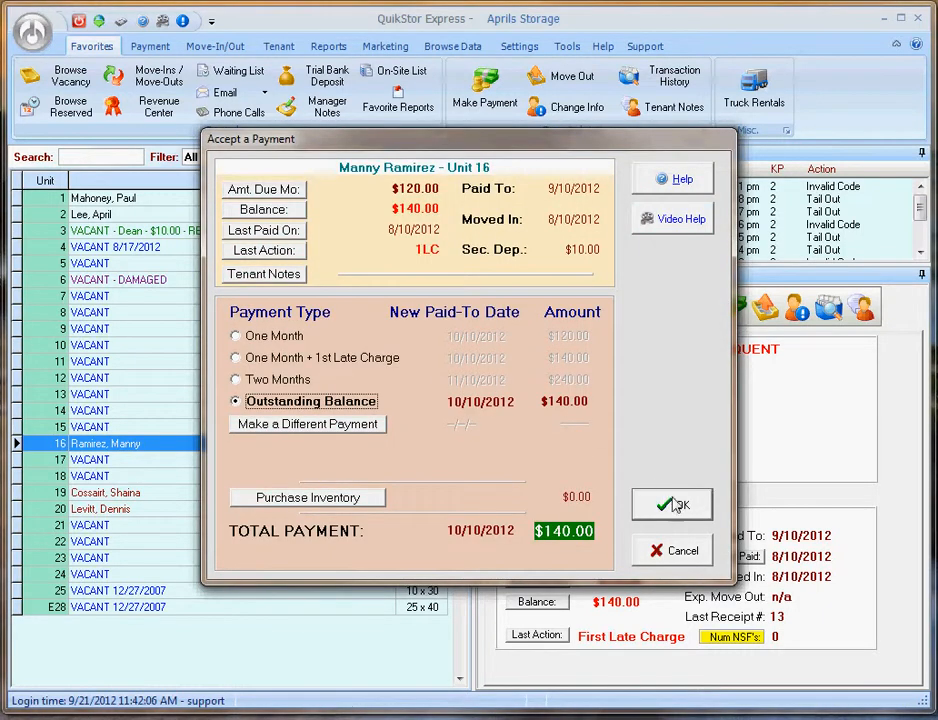
{"action": "left_click", "coordinate": [680, 507]}
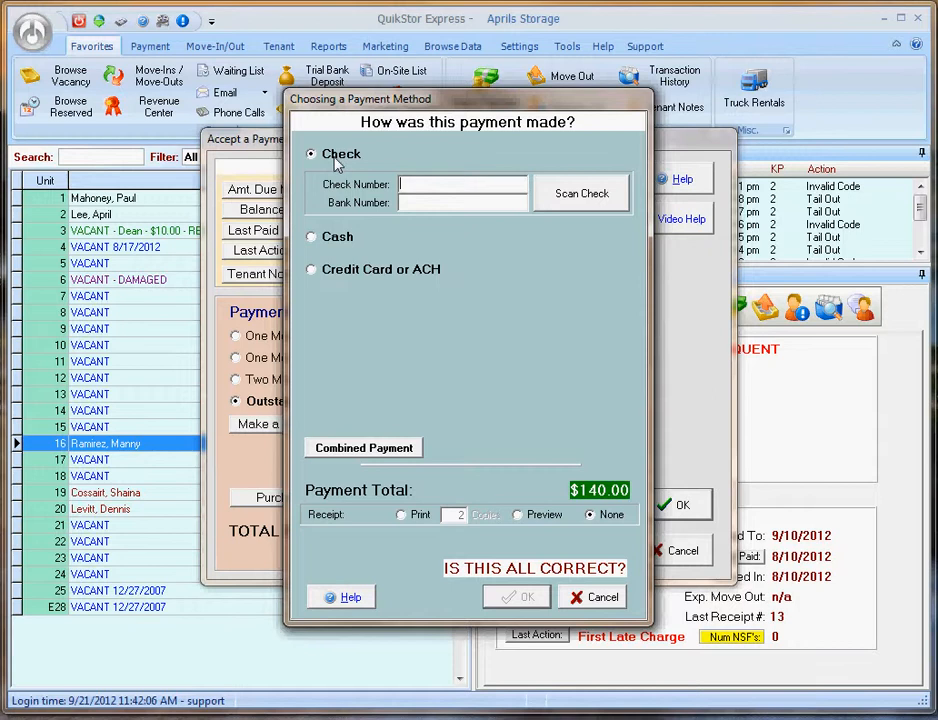
{"action": "left_click", "coordinate": [362, 274]}
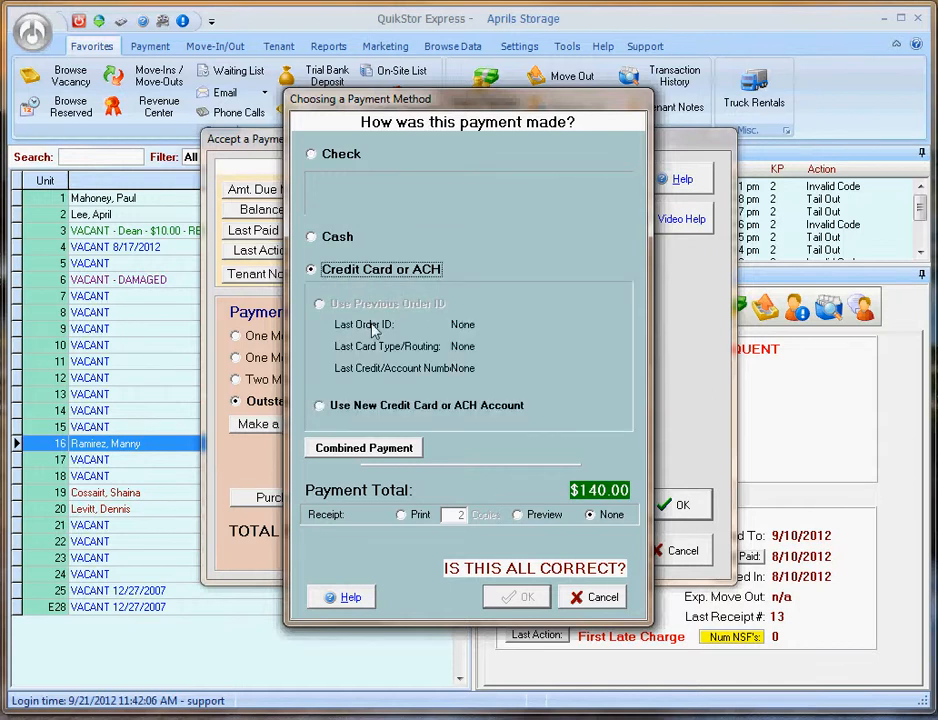
{"action": "left_click", "coordinate": [406, 417]}
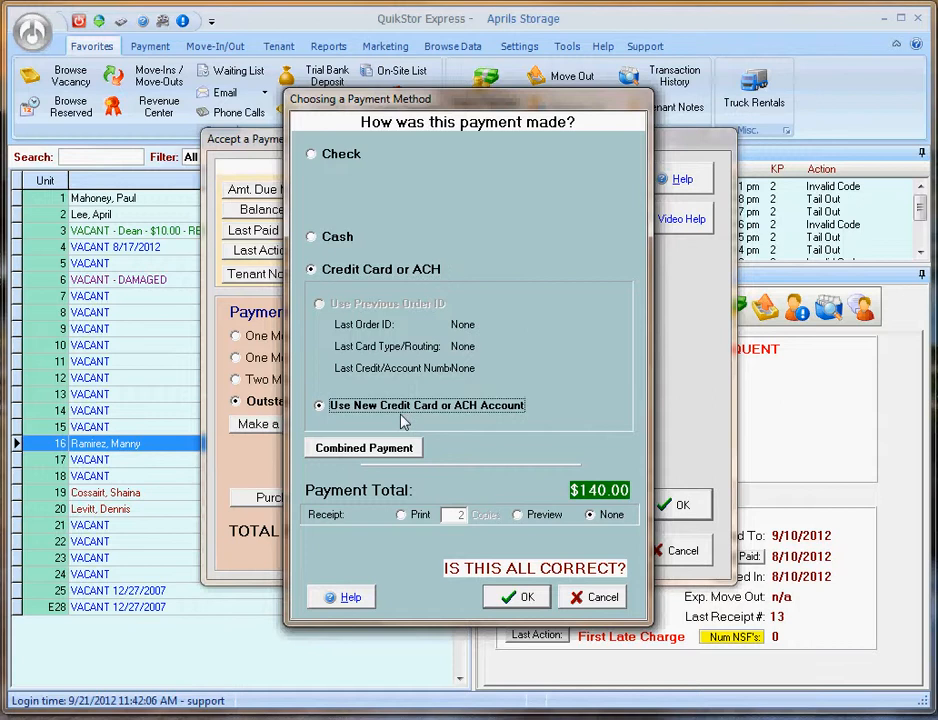
{"action": "left_click", "coordinate": [520, 597]}
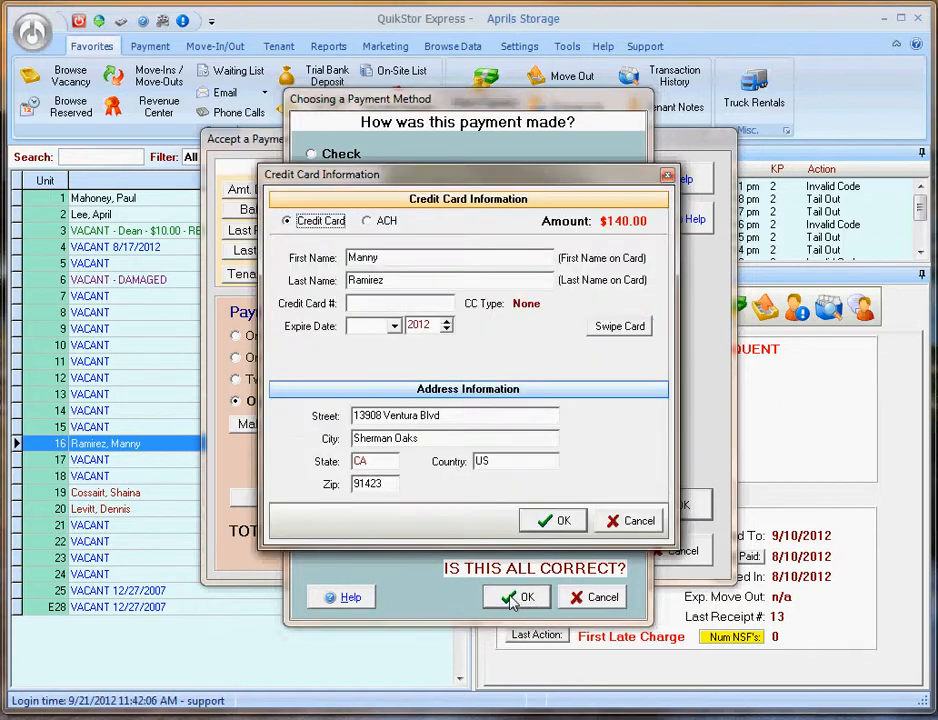
- Enter the tenant's bank routing and account numbers as a Checking ACH account and submit
{"action": "left_click", "coordinate": [378, 228]}
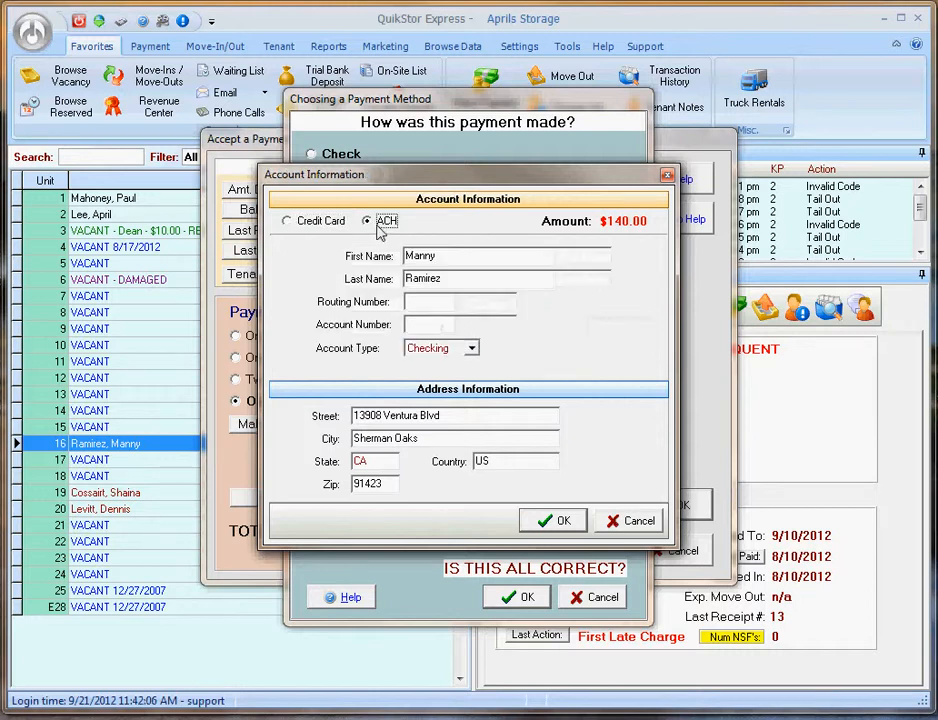
{"action": "left_click", "coordinate": [432, 306]}
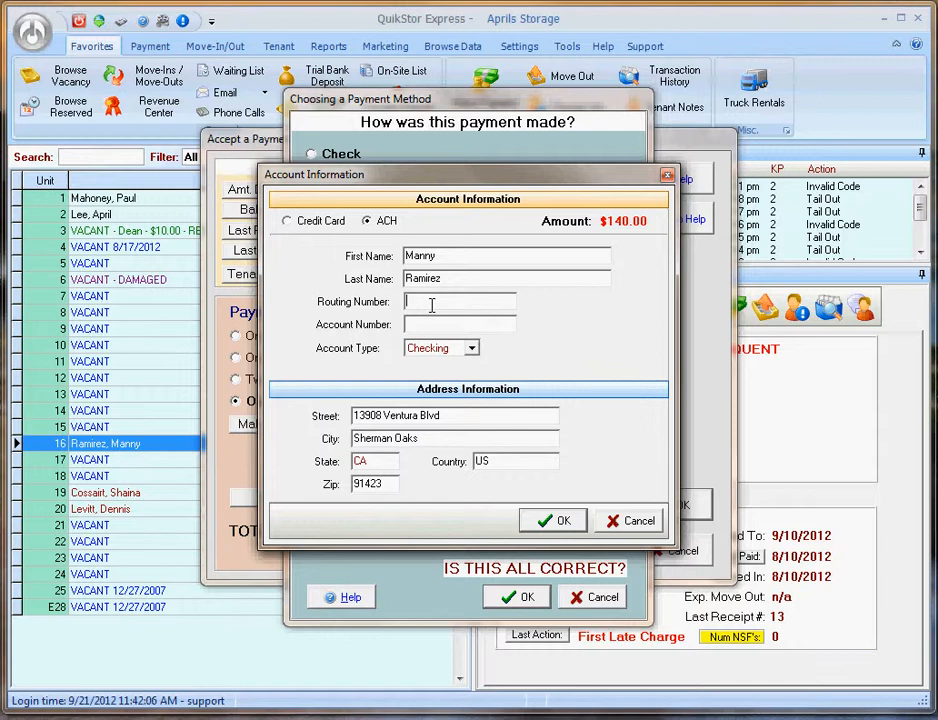
{"action": "type", "text": "322271627"}
{"action": "left_click", "coordinate": [432, 325]}
{"action": "type", "text": "123456"}
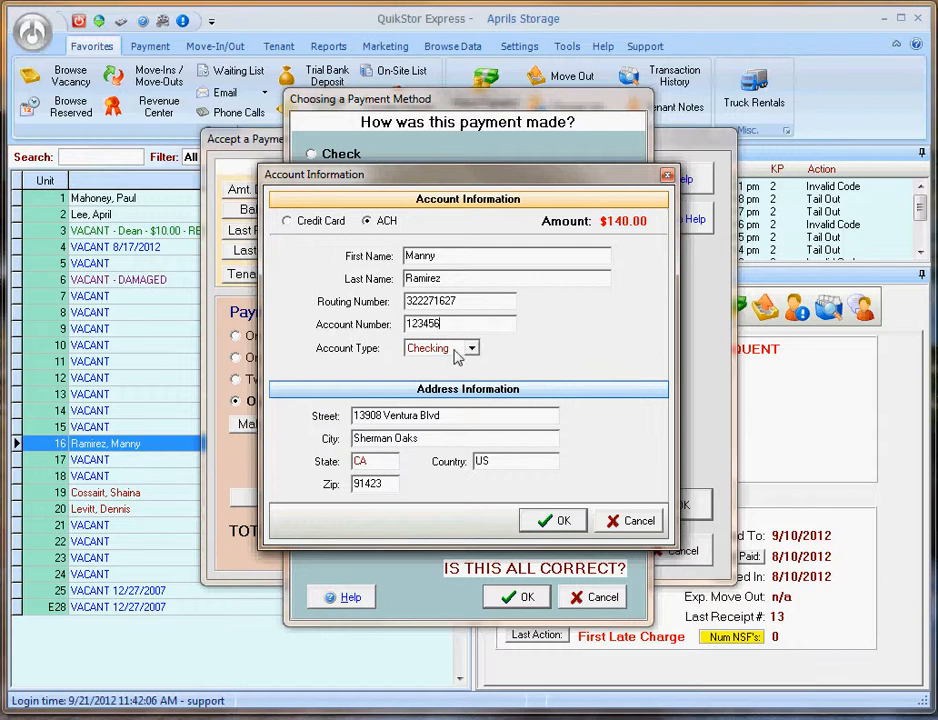
{"action": "left_click", "coordinate": [456, 350]}
{"action": "left_click", "coordinate": [454, 350]}
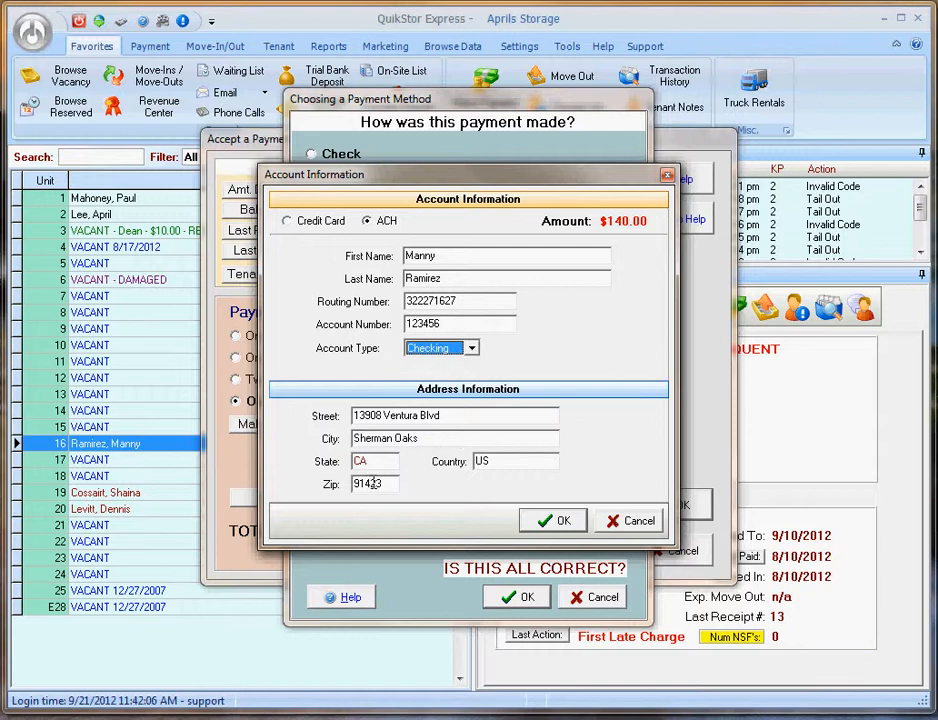
{"action": "left_click", "coordinate": [549, 524]}
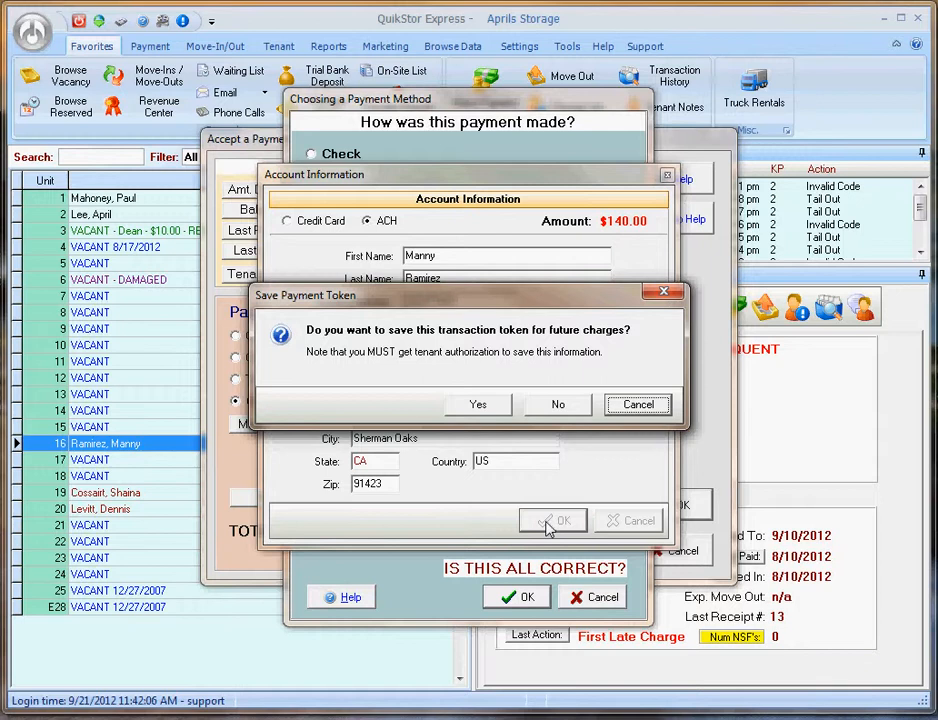
- Save the bank account as a payment token and confirm the $140.00 charge
{"action": "left_click", "coordinate": [477, 404]}
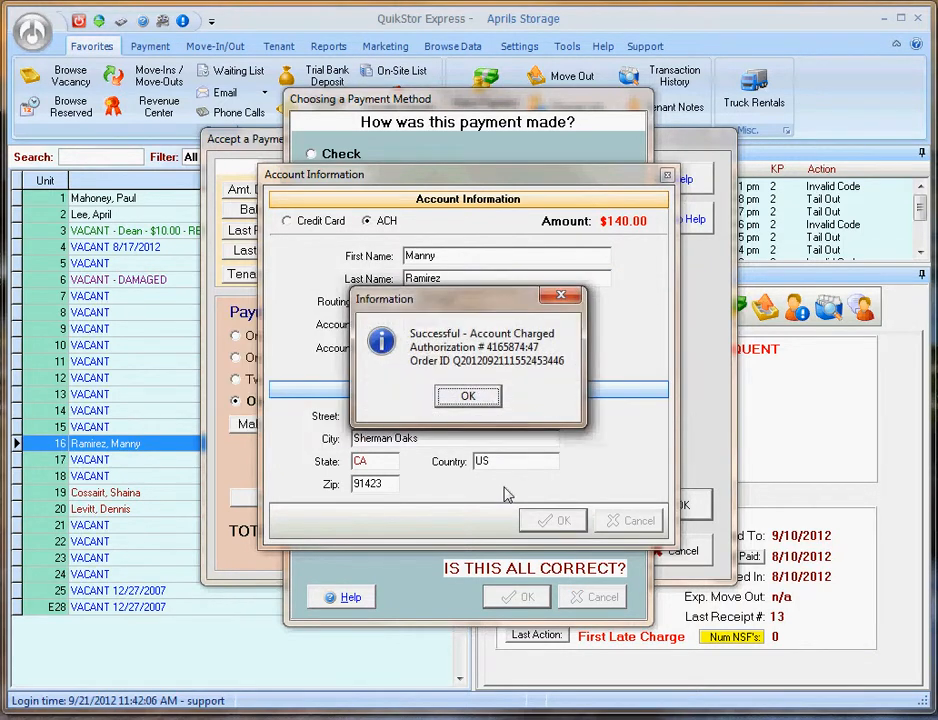
{"action": "left_click", "coordinate": [470, 398]}
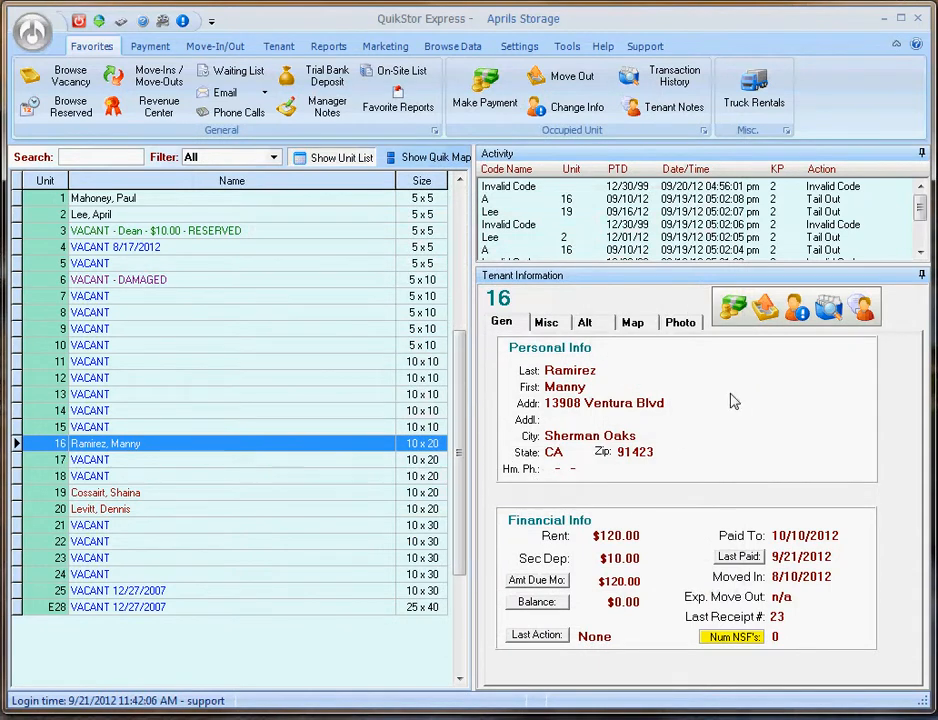
- Tick Auto Checking Account Billing in unit 16's tenant info and save
{"action": "left_click", "coordinate": [798, 311]}
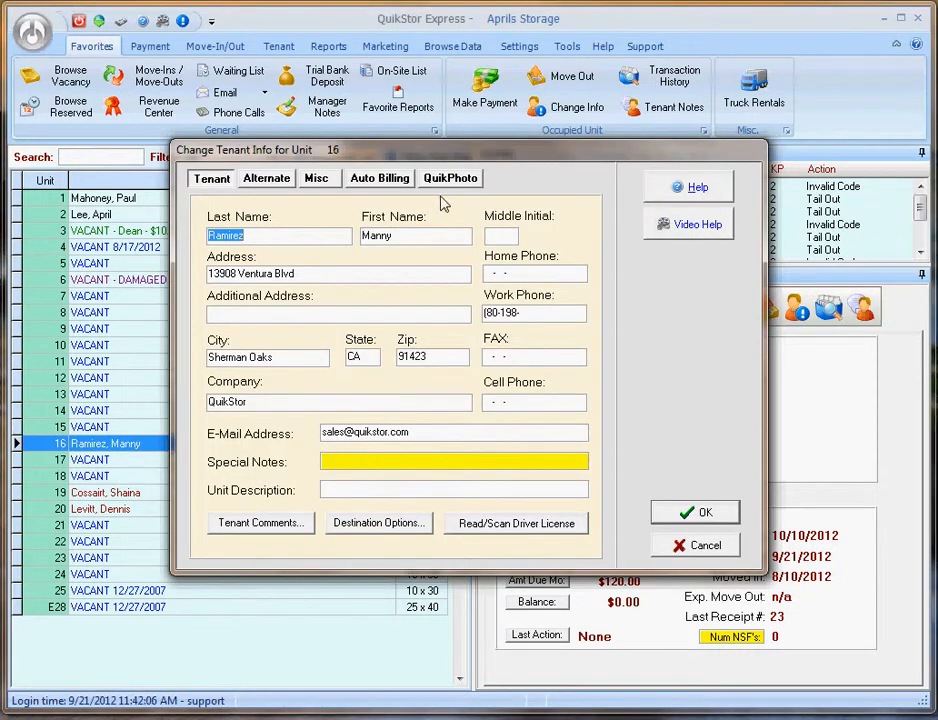
{"action": "left_click", "coordinate": [386, 182]}
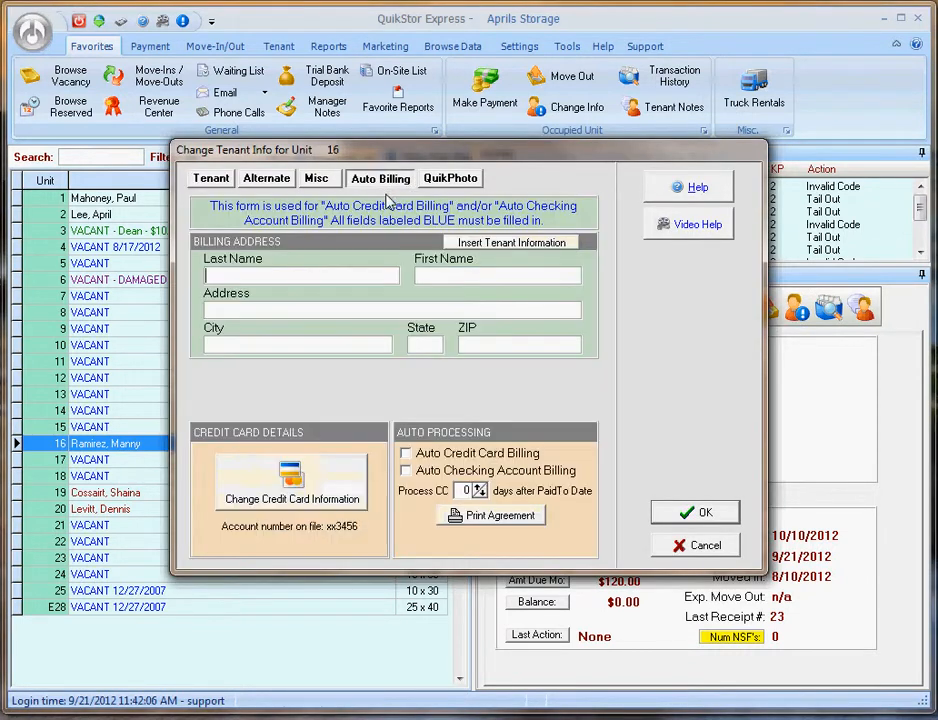
{"action": "left_click", "coordinate": [429, 474]}
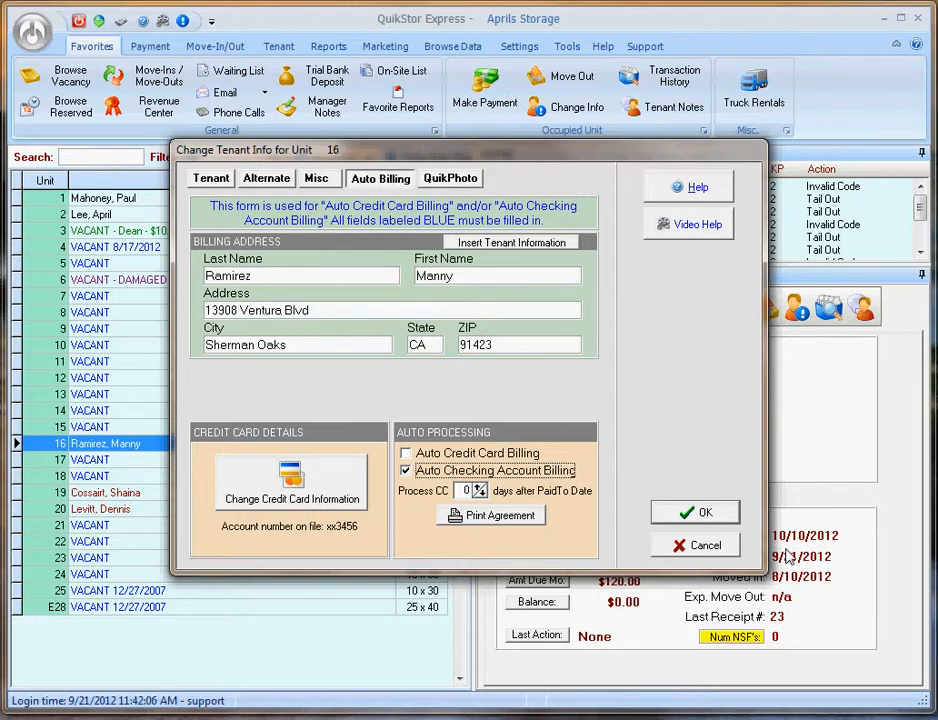
{"action": "left_click", "coordinate": [677, 516]}
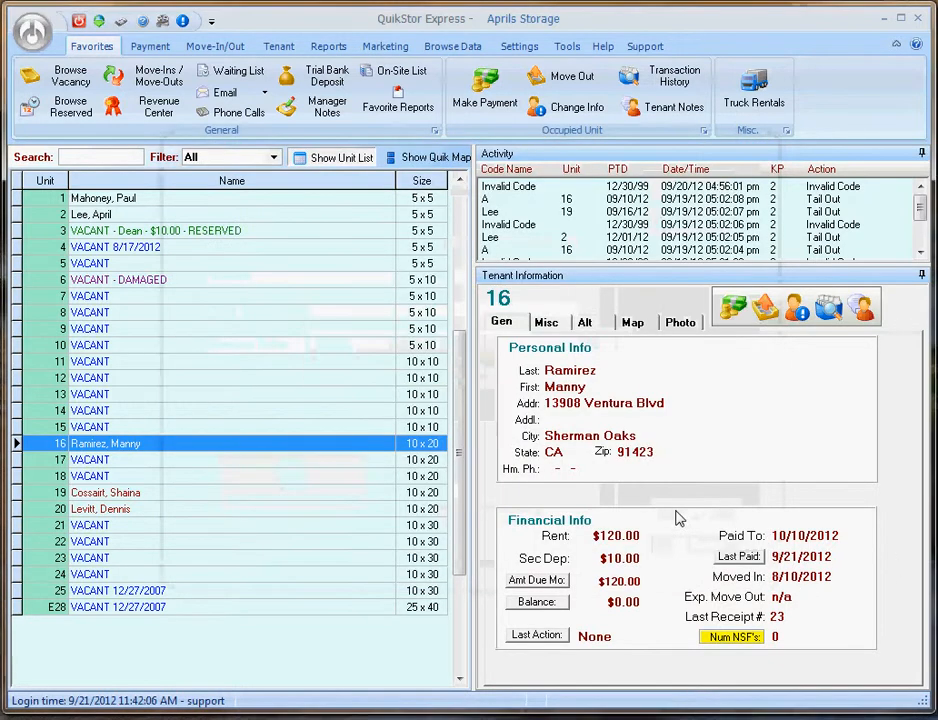